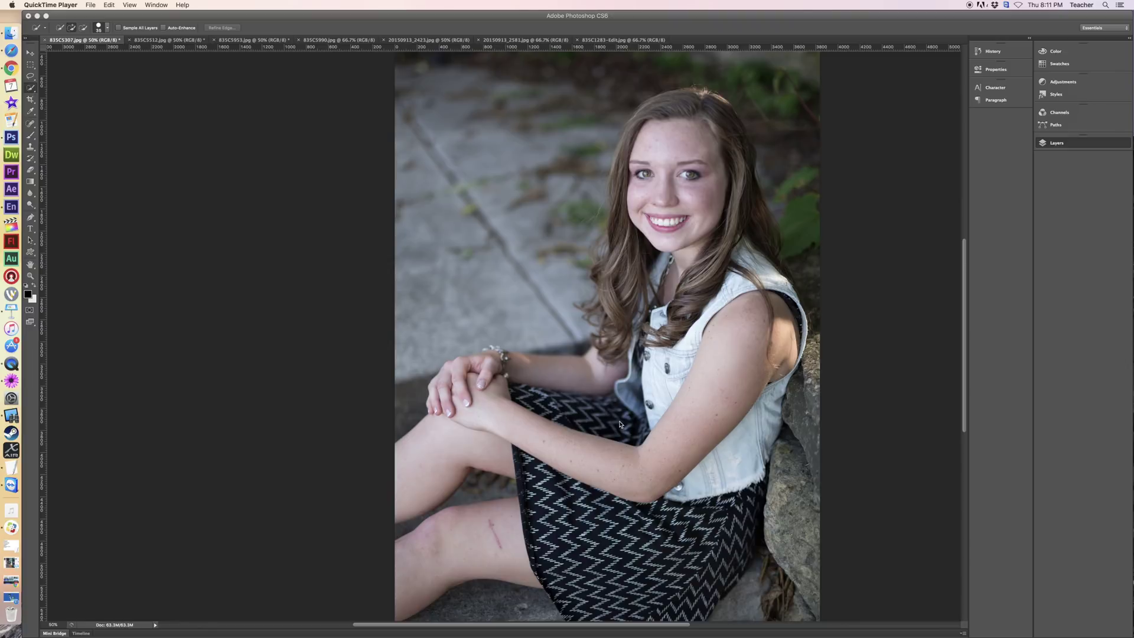
Duplicate the Background as Layer 1 and lasso a loose selection around the leg scar
click(1057, 142)
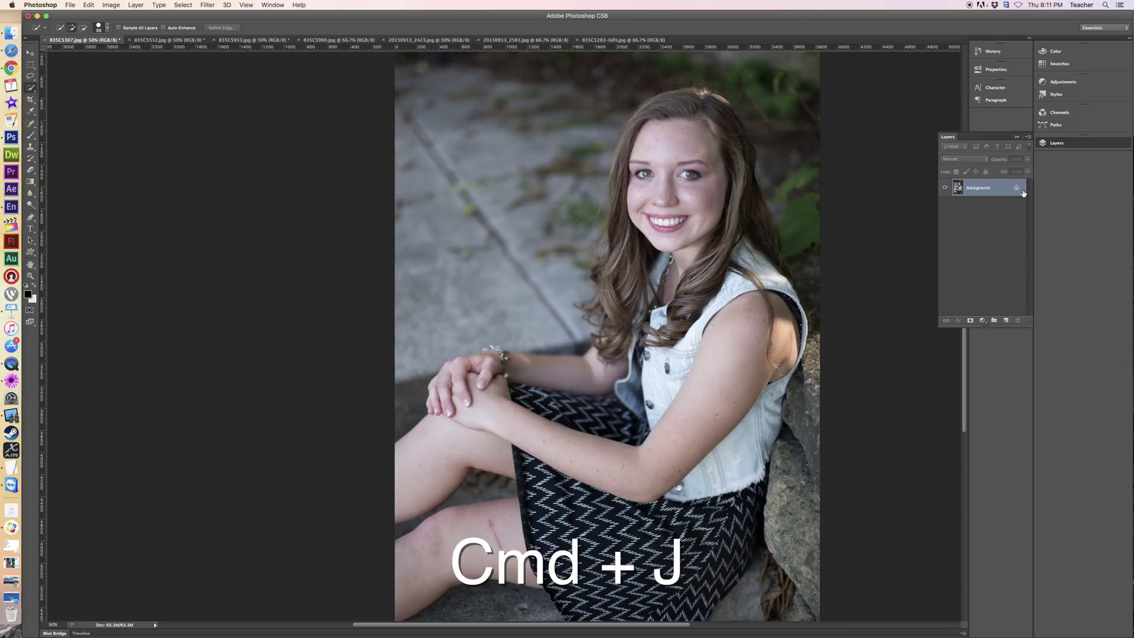
key(super+j)
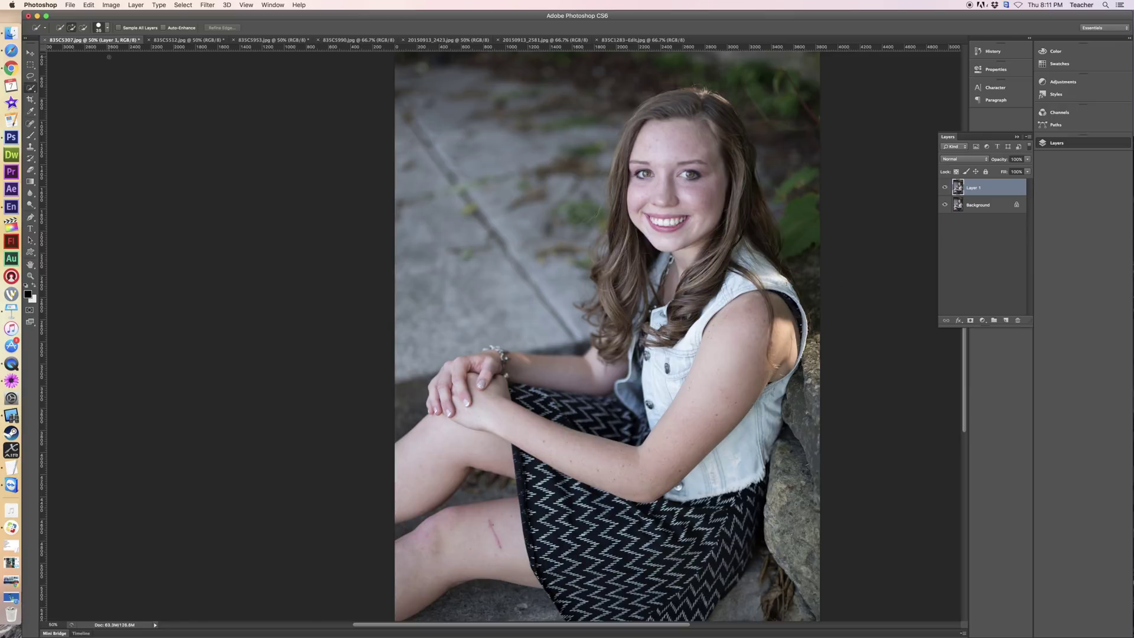
click(32, 77)
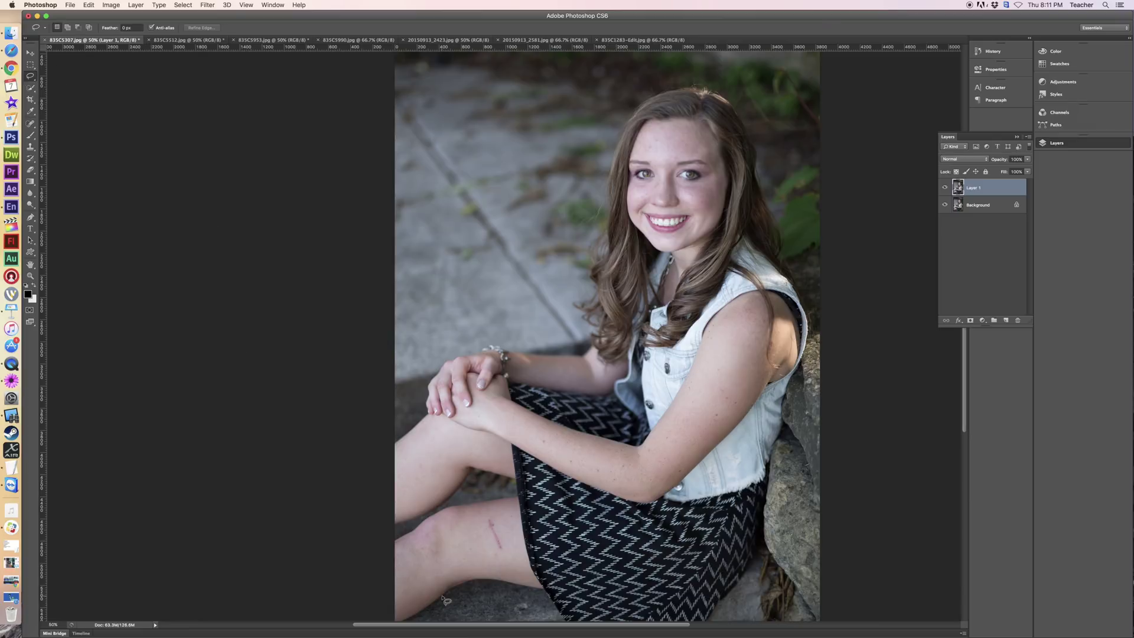
mouse_move(482, 533)
mouse_down()
mouse_move(485, 518)
mouse_move(500, 524)
mouse_move(503, 558)
mouse_move(484, 516)
mouse_up()
Fill the scar selection on the Background layer with Content-Aware, then deselect it
click(992, 204)
key(shift+F5)
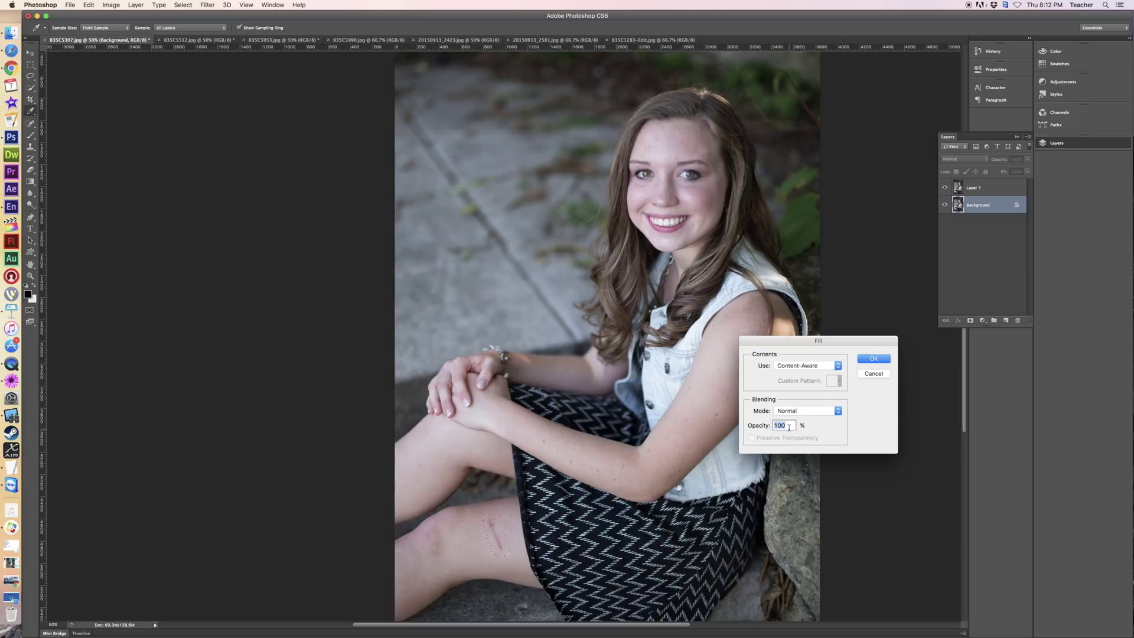
click(873, 359)
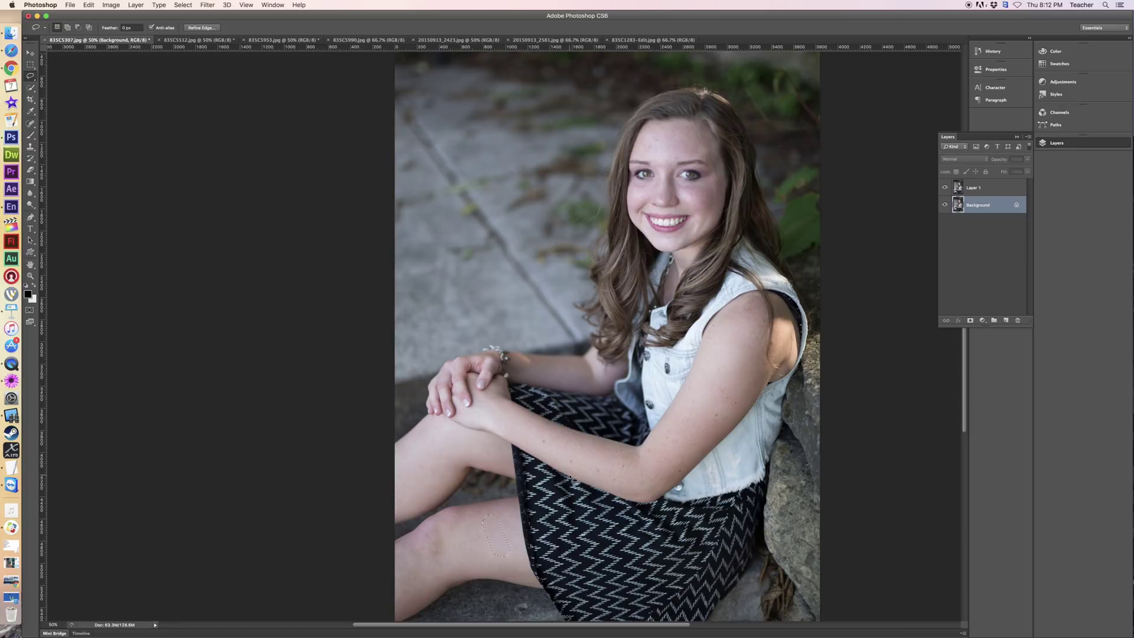
right_click(493, 532)
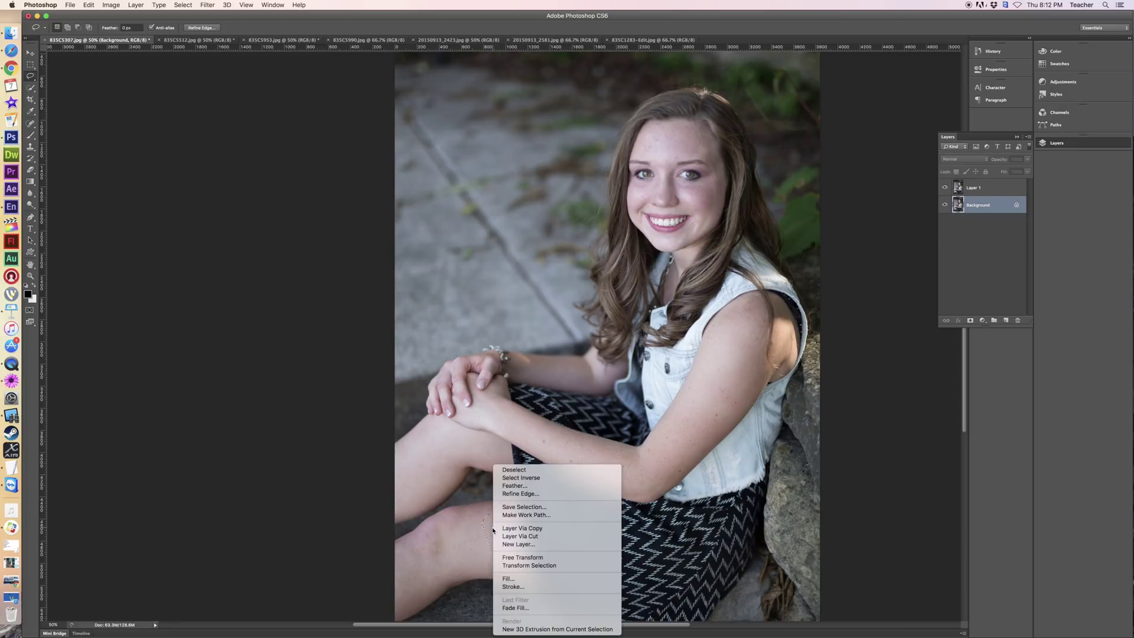
click(514, 471)
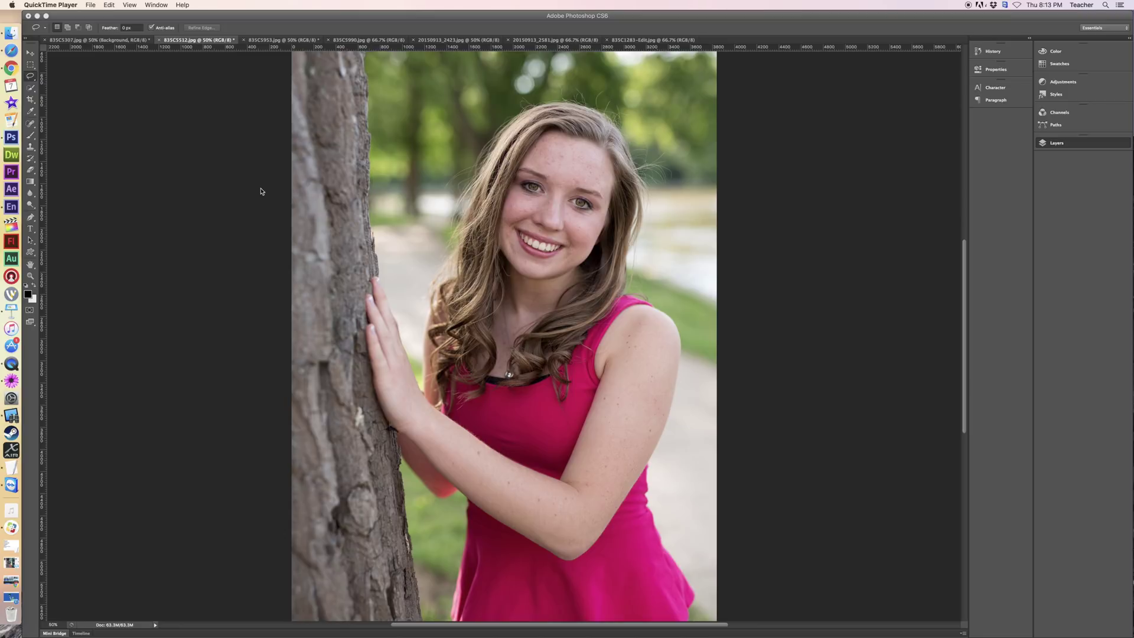
Zoom the tree portrait to 100% and Quick Select the teeth
click(33, 95)
click(32, 92)
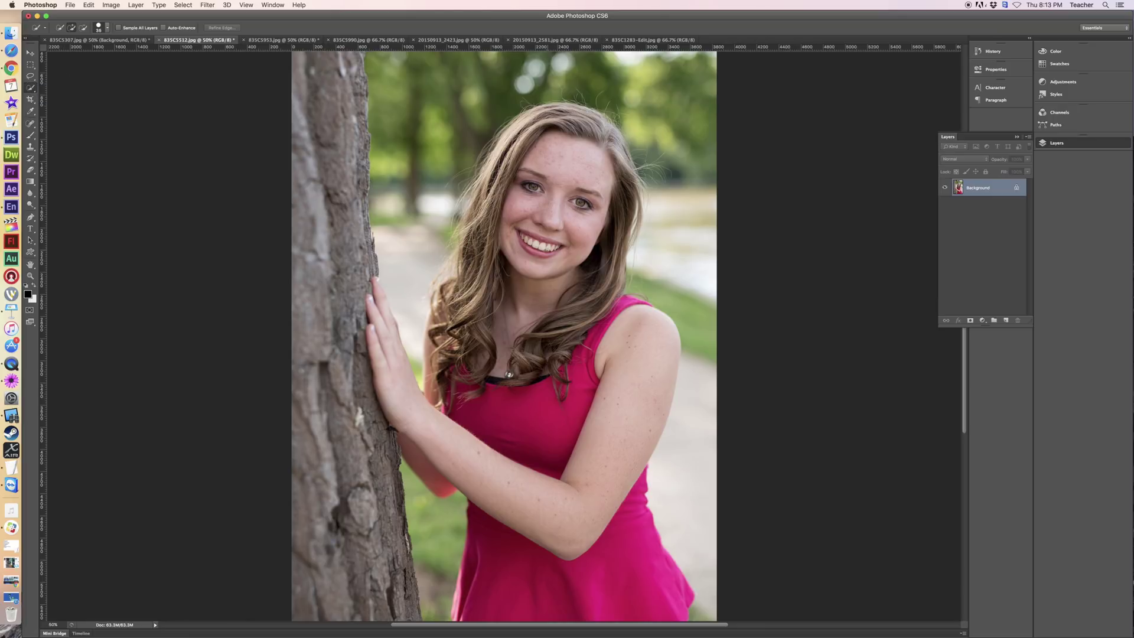
key(super+plus)
key(super+plus)
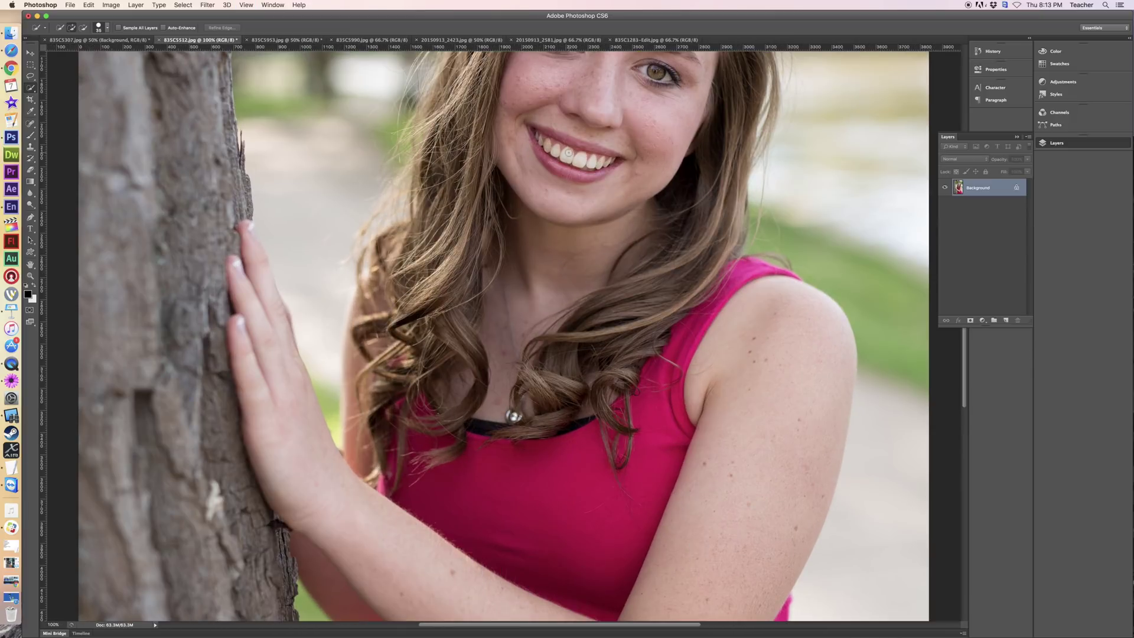
drag(567, 155, 592, 164)
Brush the selected teeth with the Dodge tool at about 51% exposure
drag(30, 205, 59, 201)
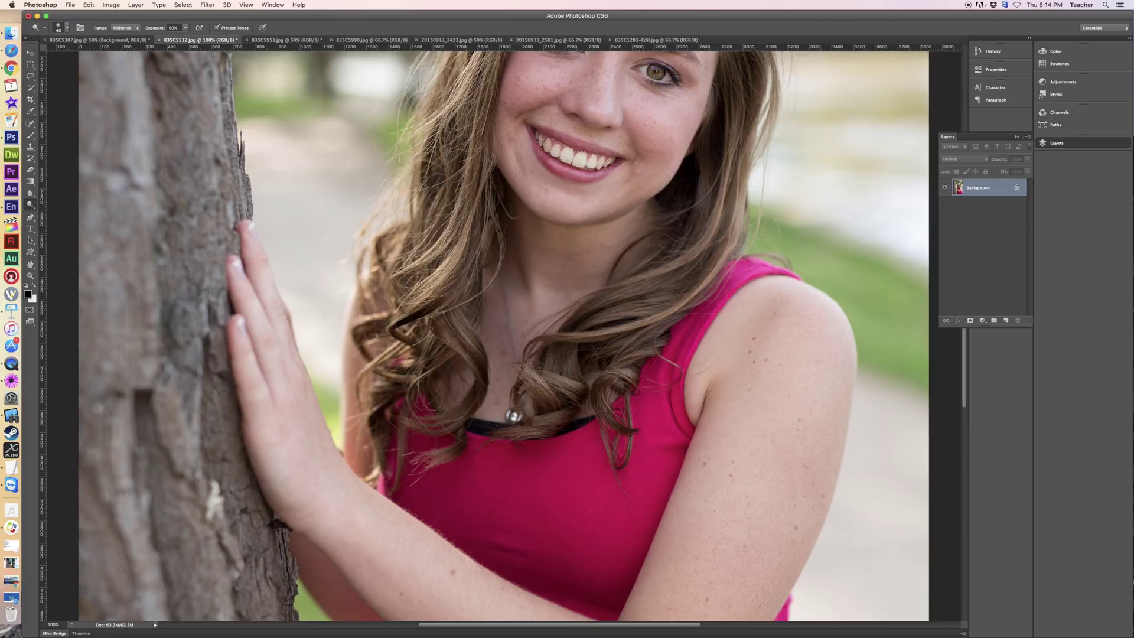
click(185, 28)
drag(188, 39, 173, 40)
click(547, 143)
click(186, 28)
mouse_move(185, 35)
mouse_down()
mouse_move(171, 38)
mouse_move(209, 39)
mouse_move(187, 37)
mouse_up()
click(556, 151)
Check the brush size and hardness settings on the teeth, then dismiss them
right_click(530, 131)
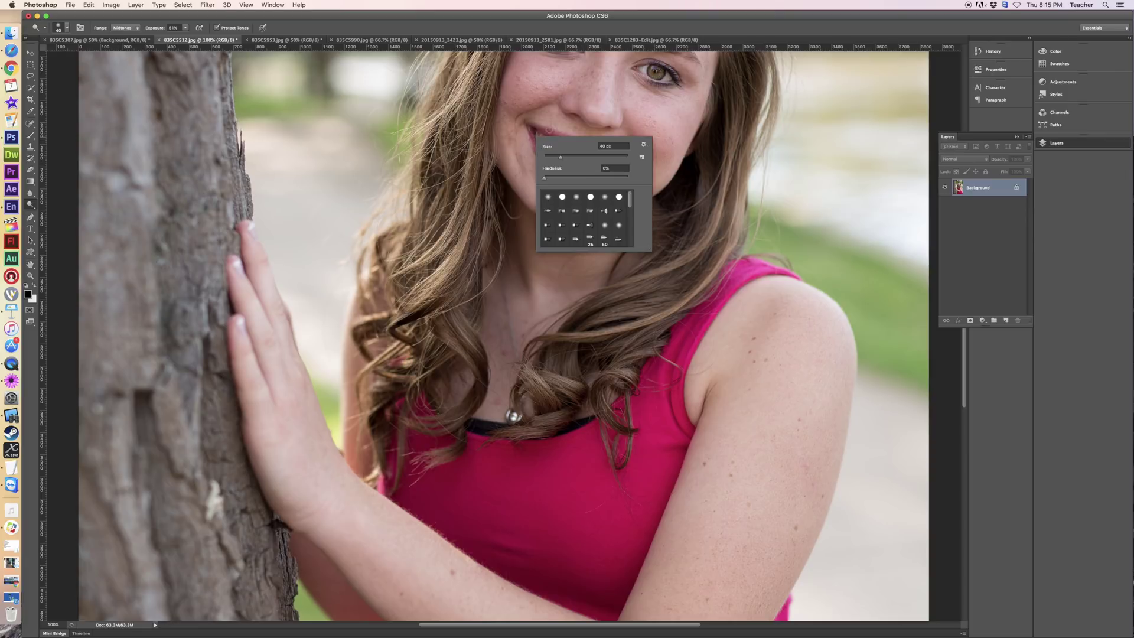
key(Escape)
right_click(563, 157)
key(Escape)
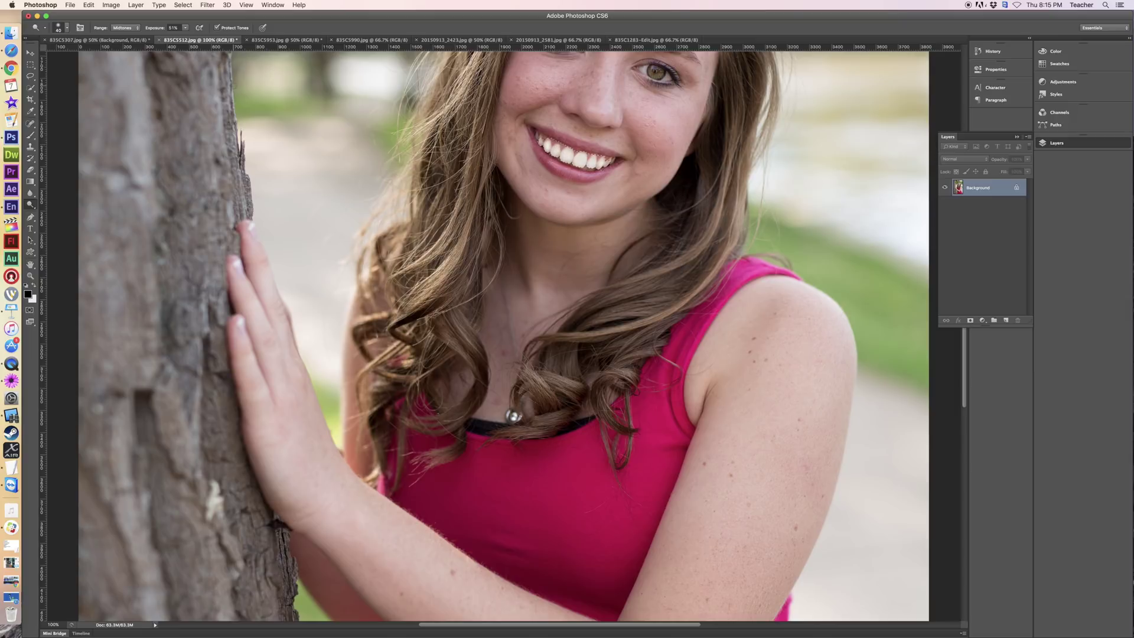
key(Return)
Deselect the teeth with the Lasso tool's Deselect option and zoom out to the whole portrait
click(30, 76)
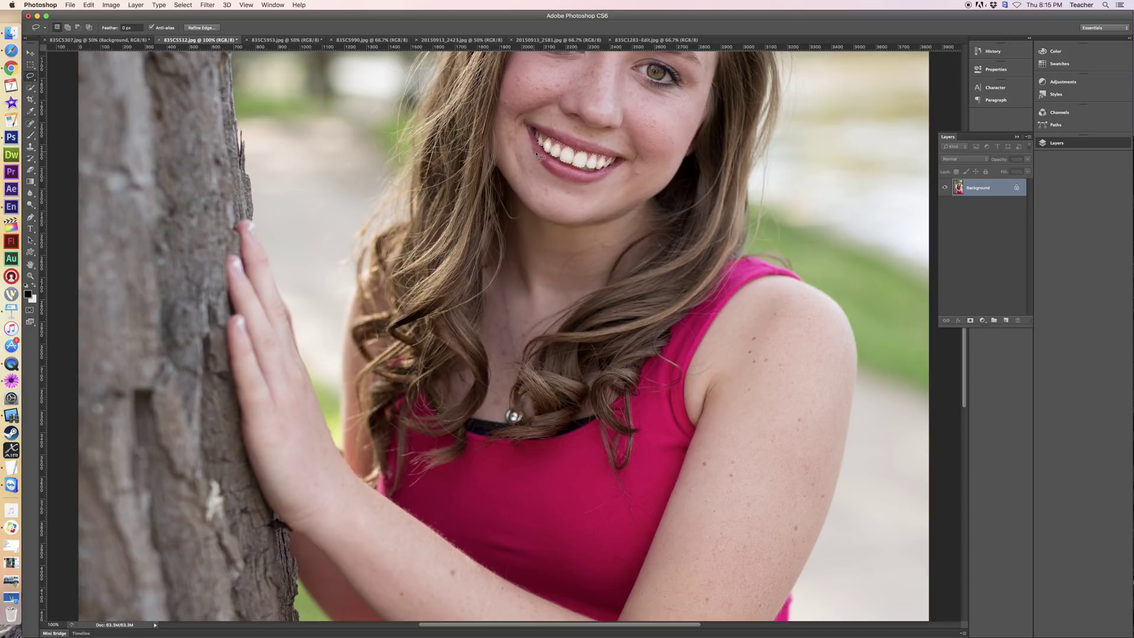
right_click(560, 150)
click(571, 153)
key(super+minus)
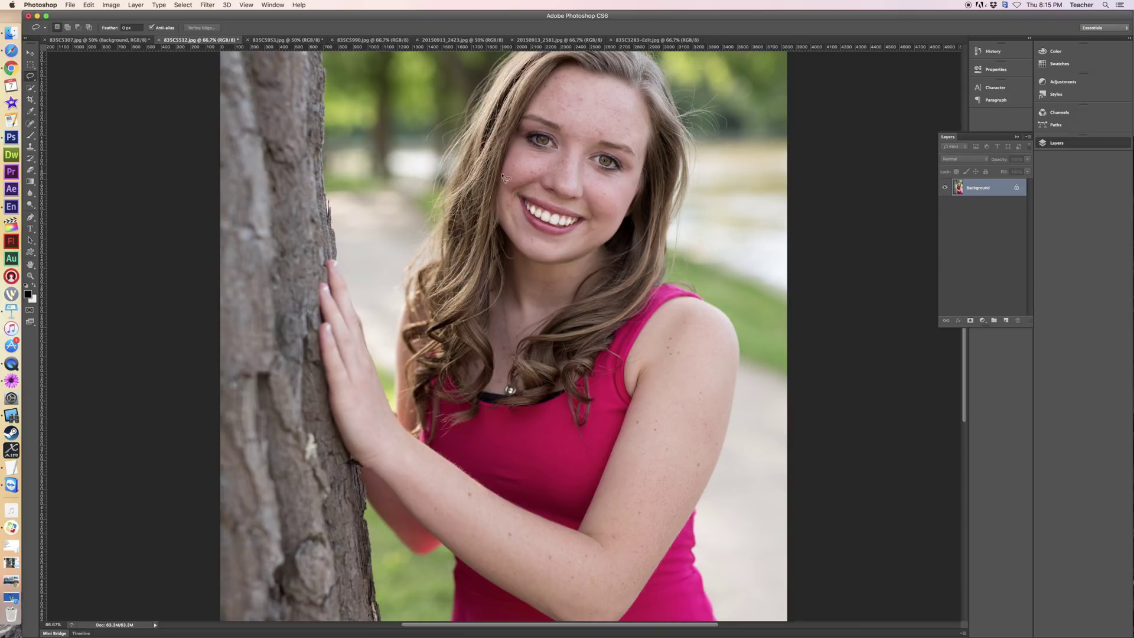
Set the view to 66.7% and select the Blur tool from the toolbar flyout
key(super+minus)
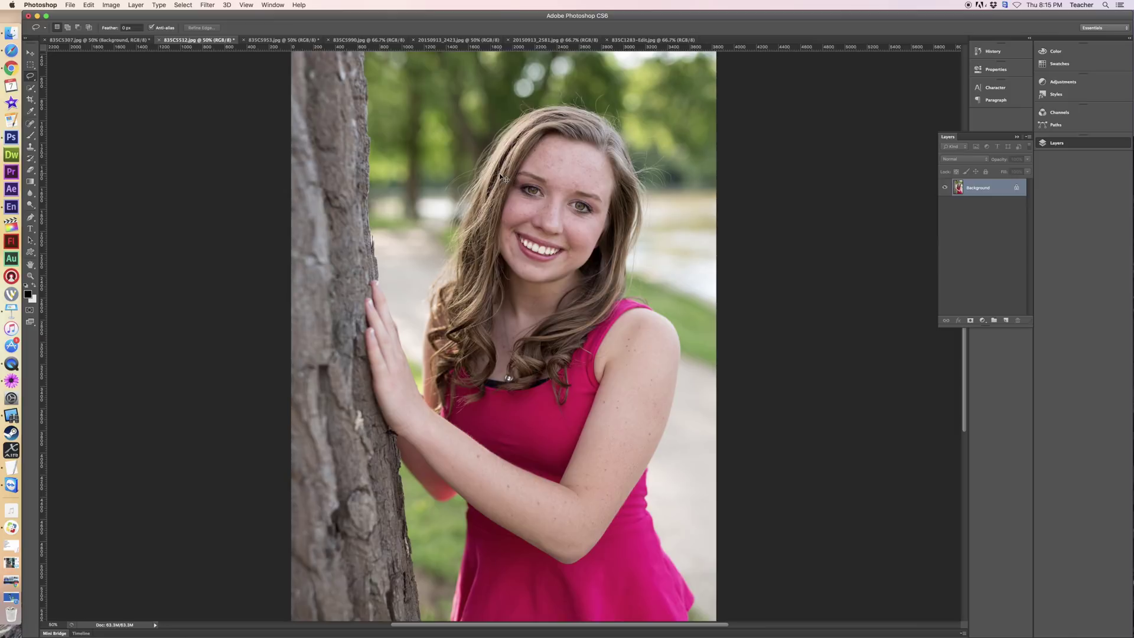
key(super+equal)
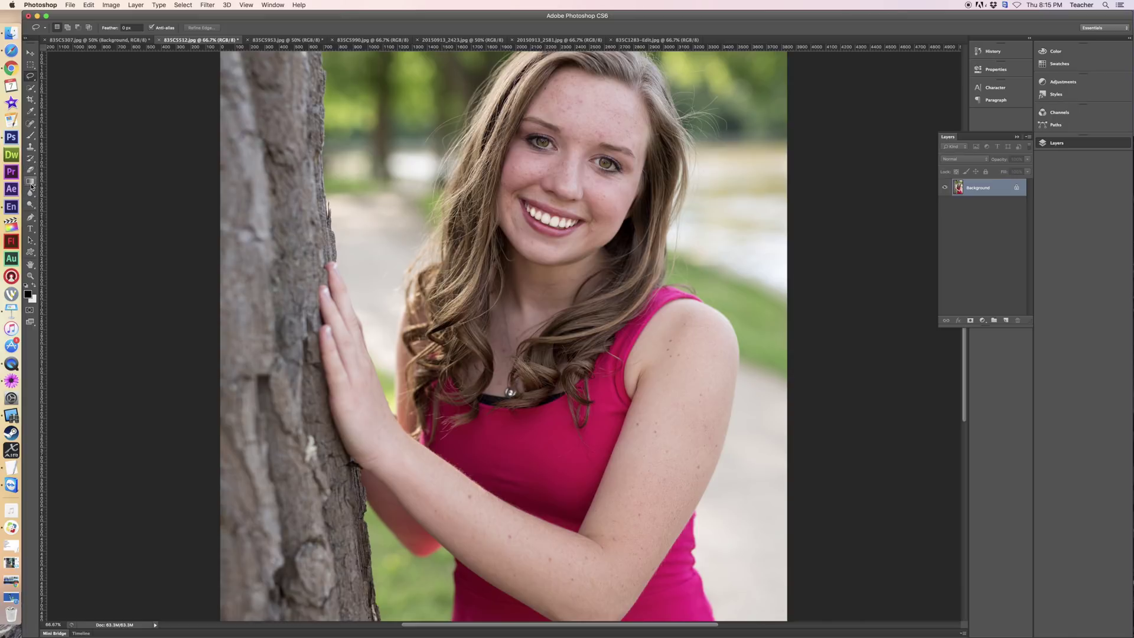
click(31, 204)
click(32, 205)
click(30, 193)
click(30, 192)
click(60, 192)
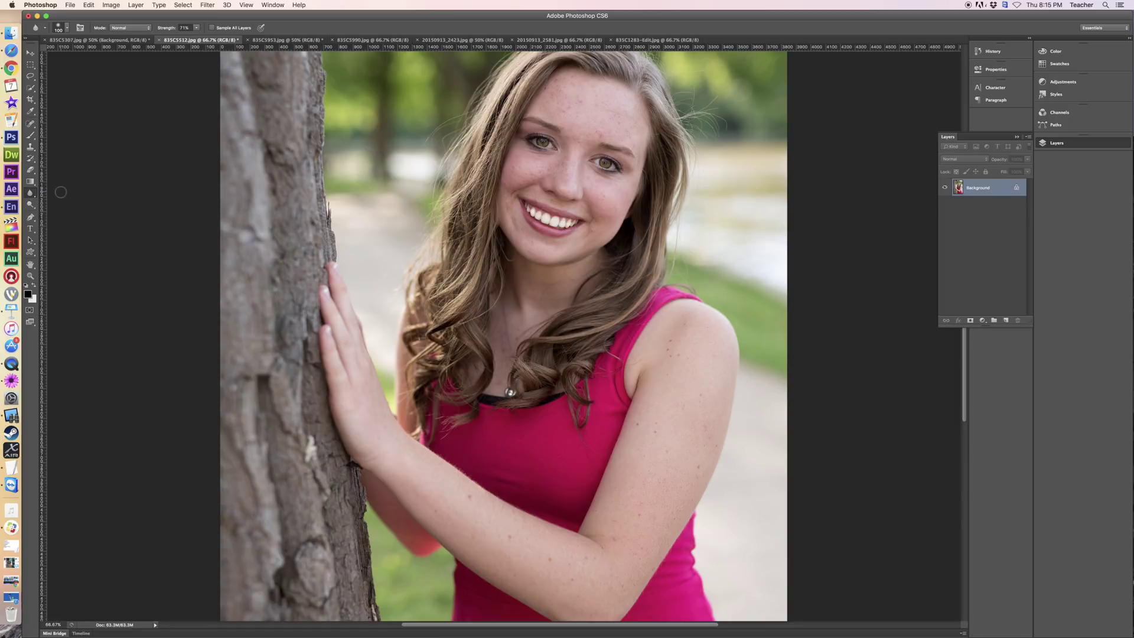
Set the Blur strength to about 76% with Normal mode
drag(198, 31, 199, 39)
click(148, 28)
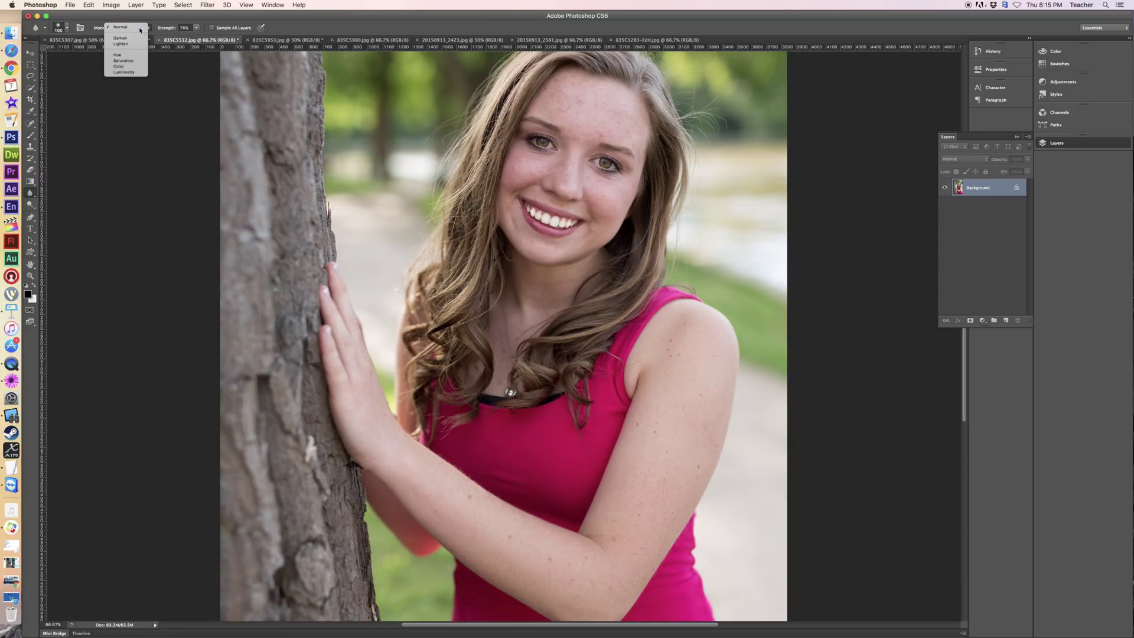
click(186, 41)
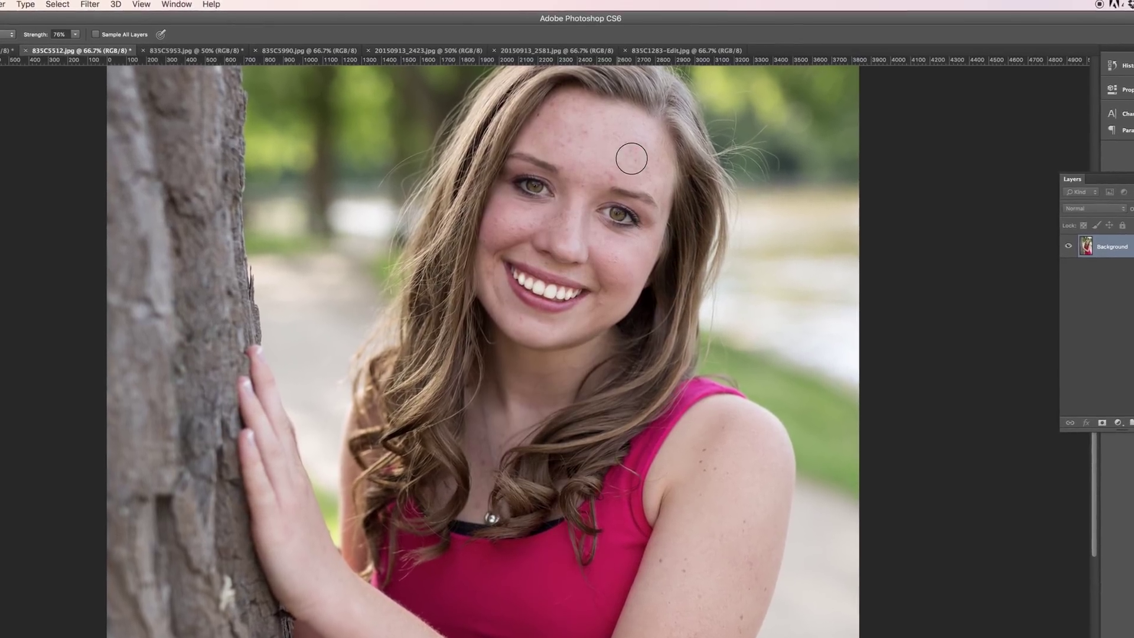
Shrink the blur brush for the under-eye area, then enlarge it for the forehead
key([)
key([)
key(])
key(])
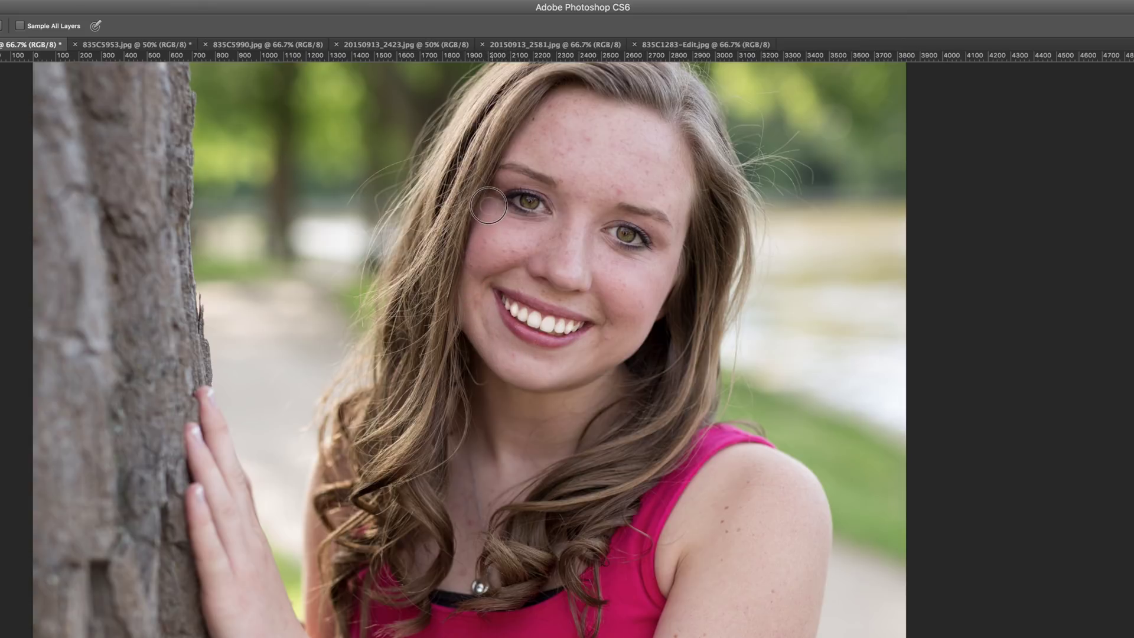
key(bracketleft)
key(bracketleft)
key(bracketleft)
key(bracketleft)
key(bracketleft)
key(bracketleft)
key(bracketleft)
key(bracketleft)
key(bracketleft)
key(bracketleft)
key(bracketright)
key(bracketright)
key(bracketright)
key(bracketright)
key(bracketright)
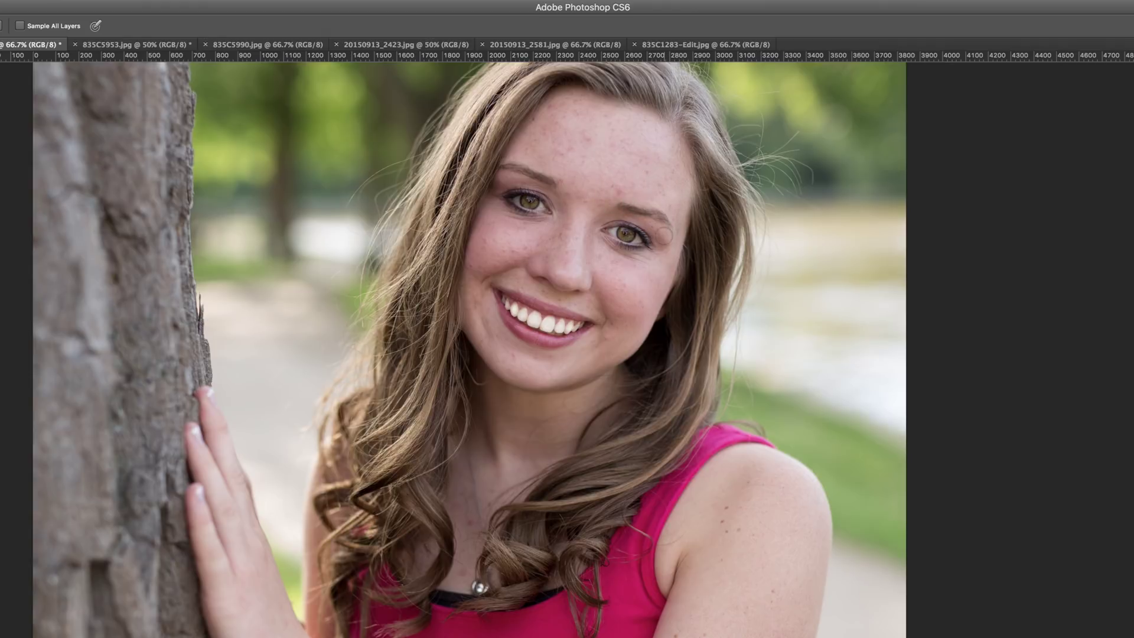